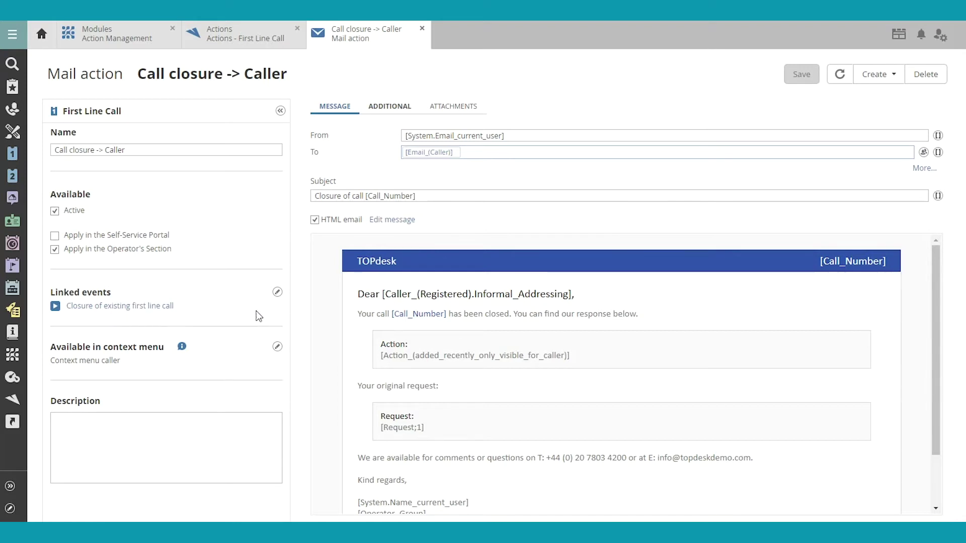
- Open the linked-events list for the mail action to add 'Closure of new first line call'
{"action": "left_click", "coordinate": [276, 293]}
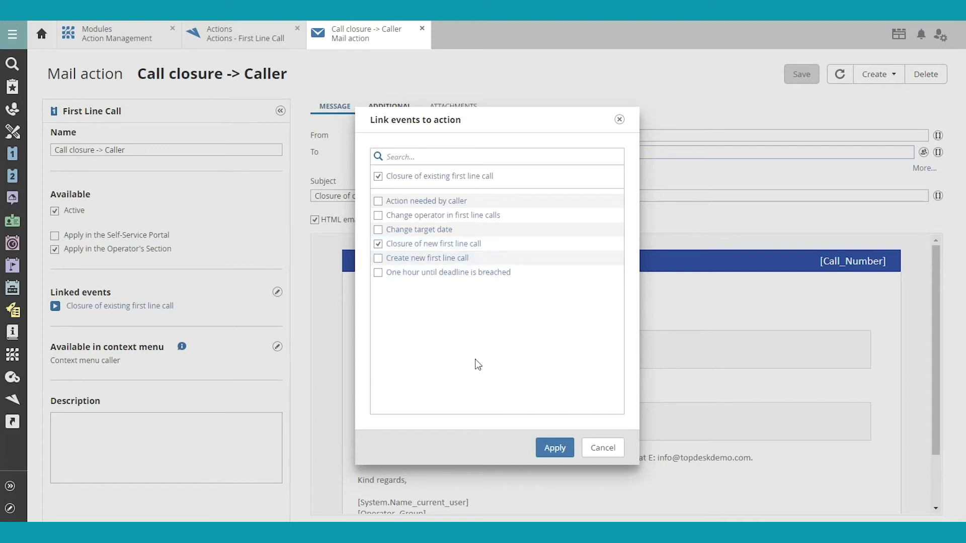
- Apply the link between 'Closure of new first line call' and 'Call closure -> Caller'
{"action": "left_click", "coordinate": [558, 450]}
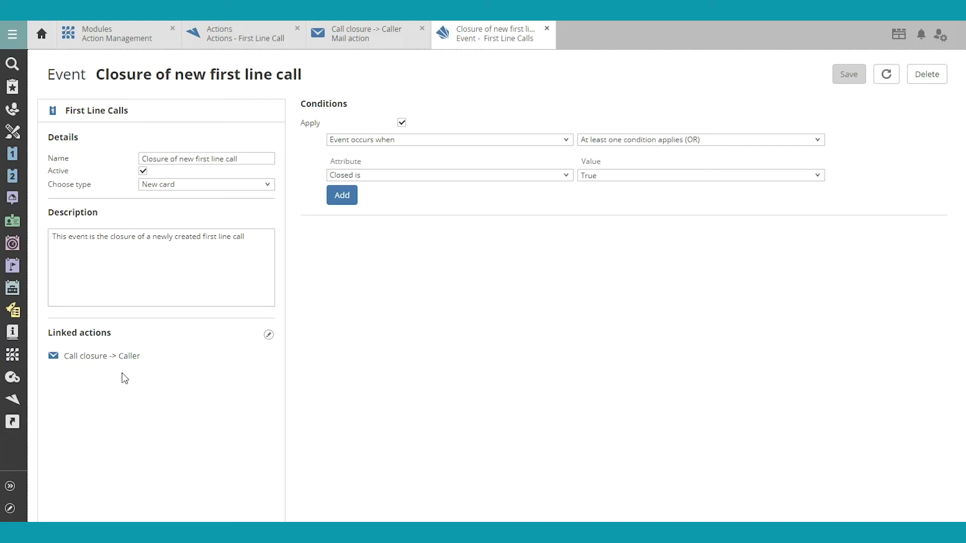
- Untick 'Call closure -> Caller' in the event's linked actions and save the event
{"action": "left_click", "coordinate": [269, 335]}
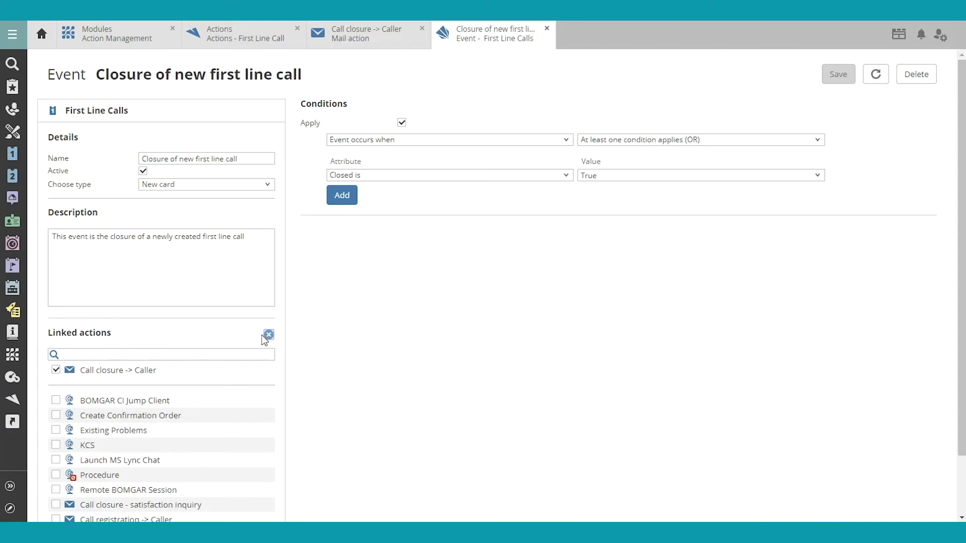
{"action": "left_click", "coordinate": [55, 371]}
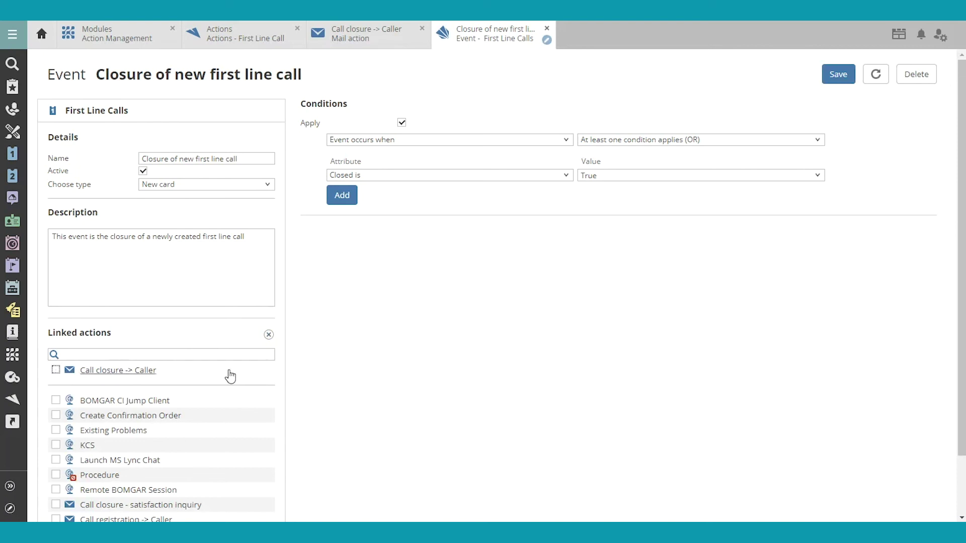
{"action": "left_click", "coordinate": [839, 75]}
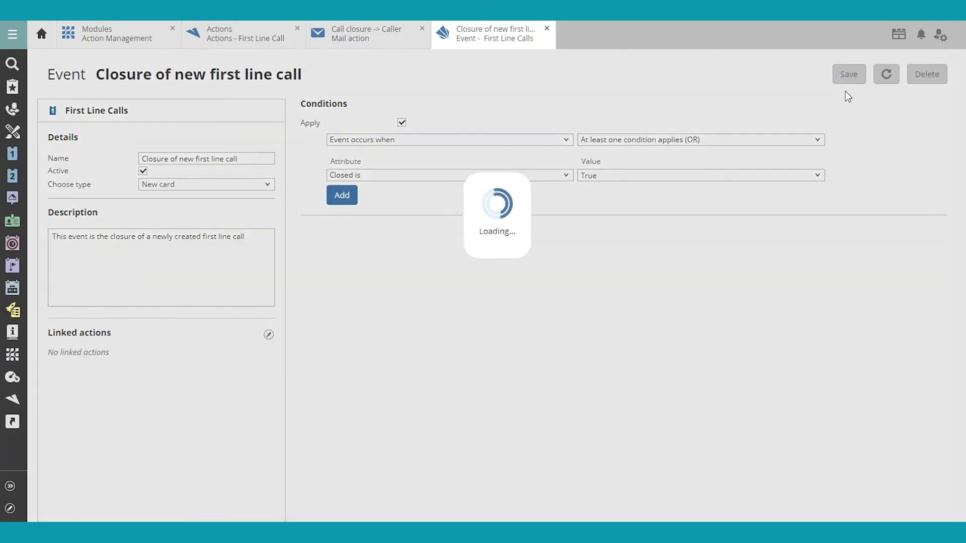